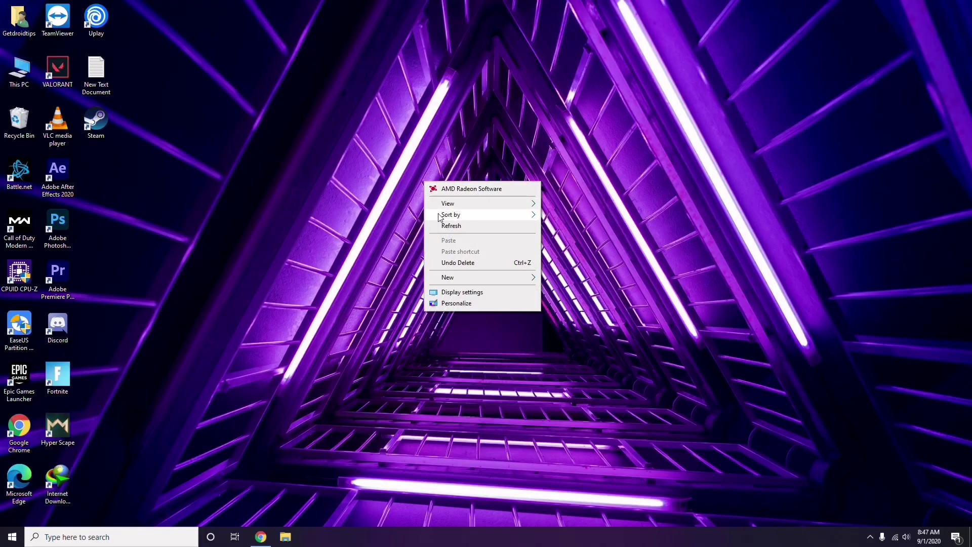
# Refresh the desktop twice, then show the This PC context menu offering Manage
pyautogui.click(449, 226)
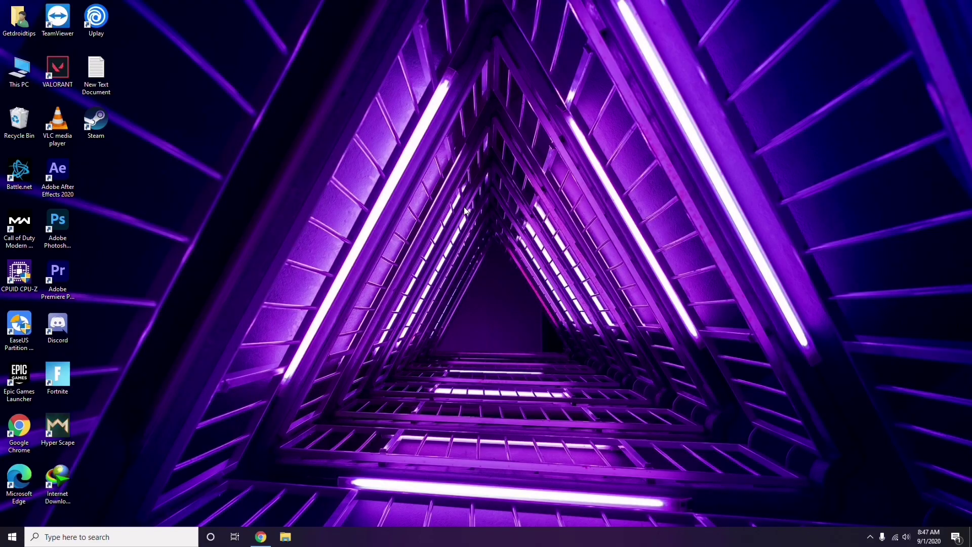
pyautogui.rightClick(369, 142)
pyautogui.click(392, 186)
pyautogui.rightClick(21, 86)
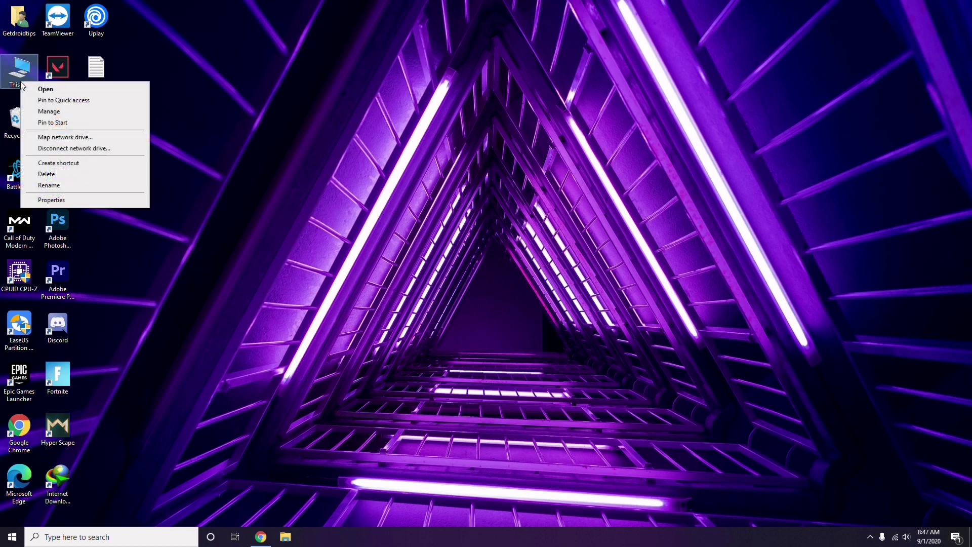
pyautogui.click(53, 113)
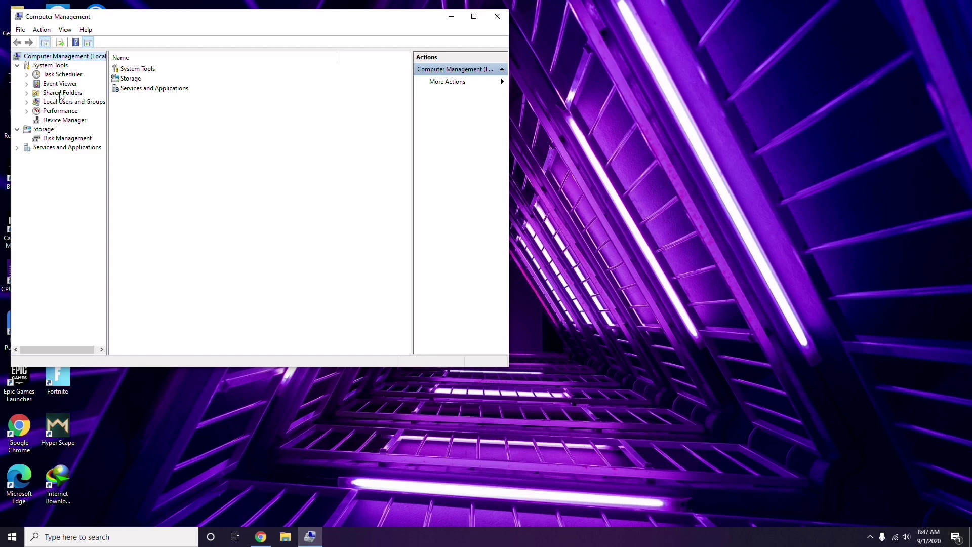
pyautogui.click(59, 119)
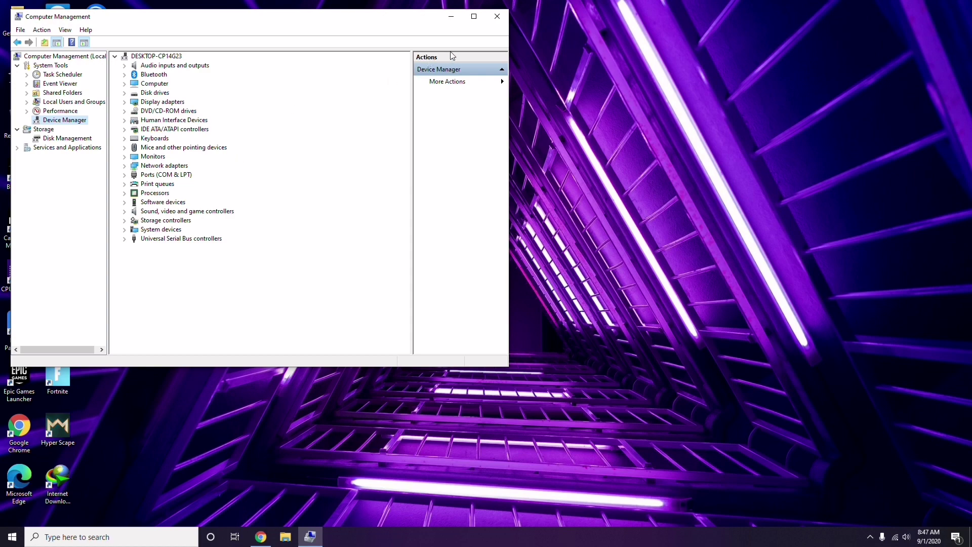
pyautogui.click(497, 17)
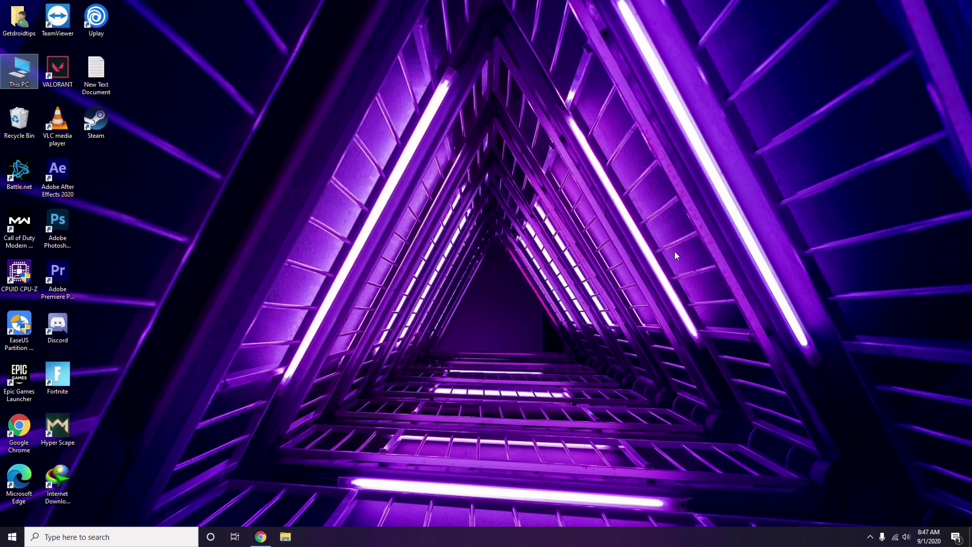
pyautogui.click(870, 540)
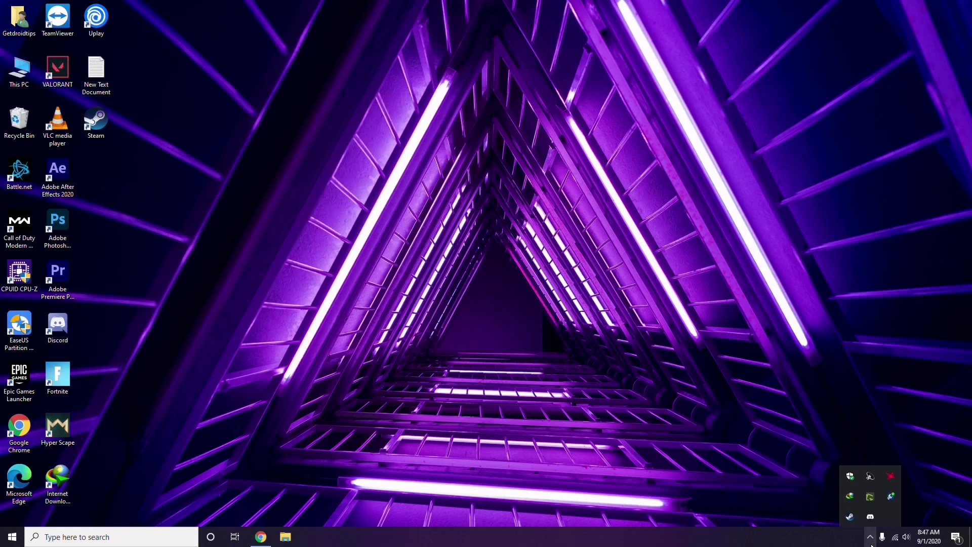
pyautogui.click(890, 478)
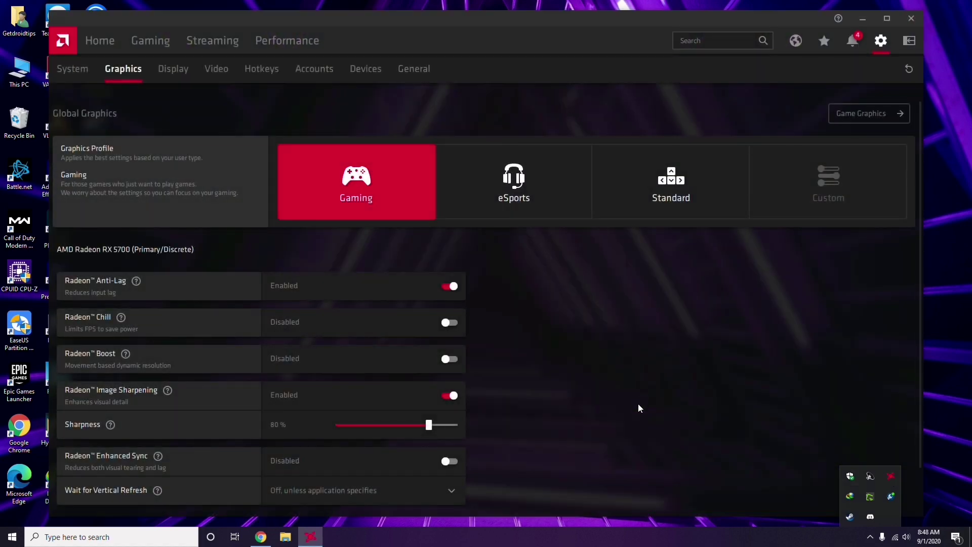
pyautogui.click(83, 72)
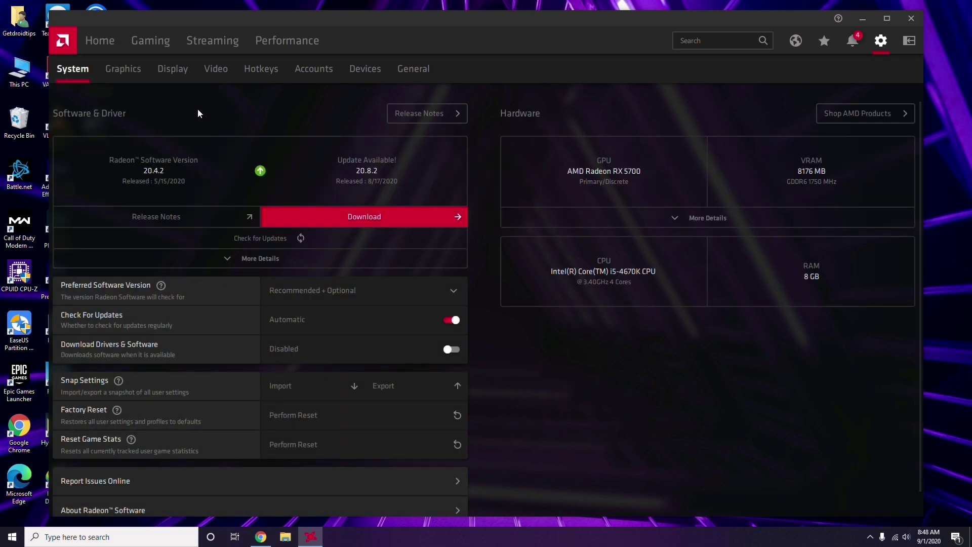
pyautogui.click(119, 72)
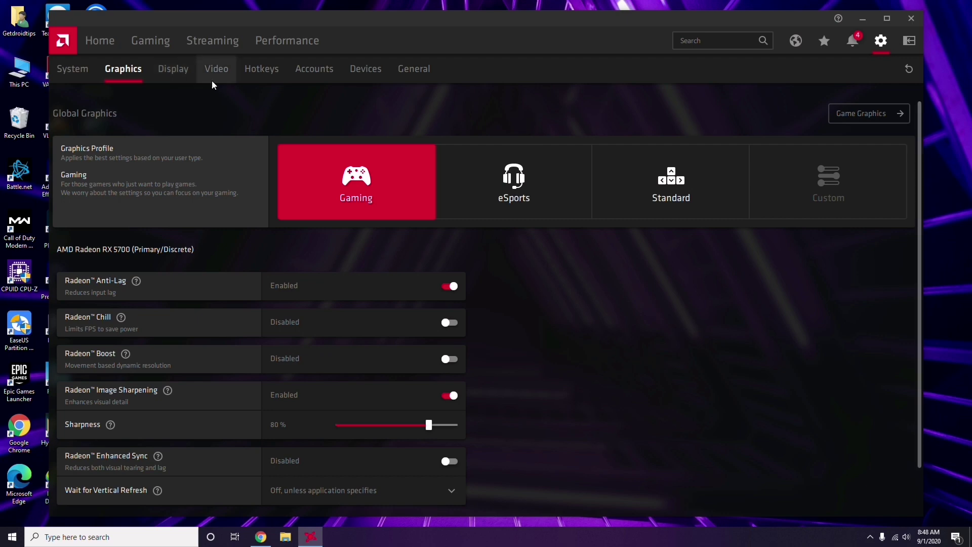
pyautogui.click(184, 75)
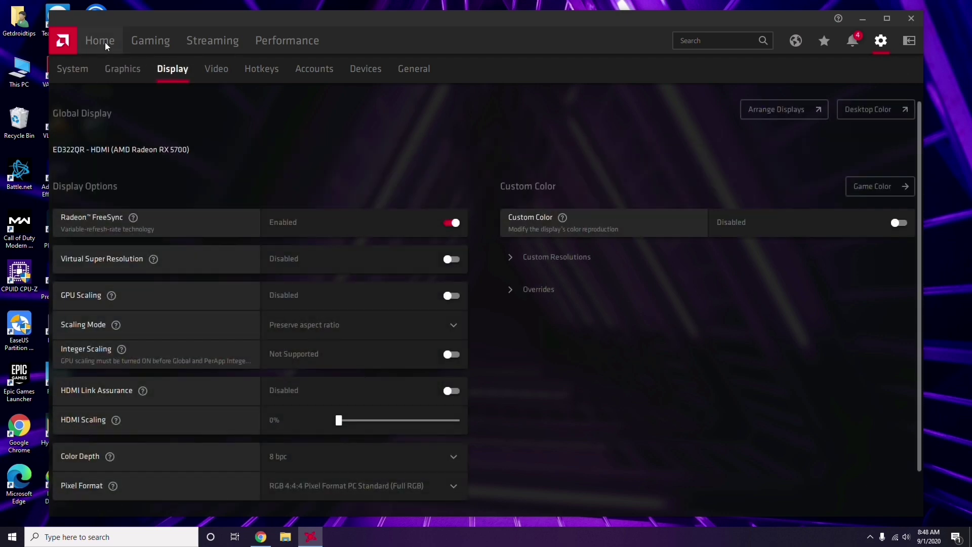
pyautogui.click(105, 42)
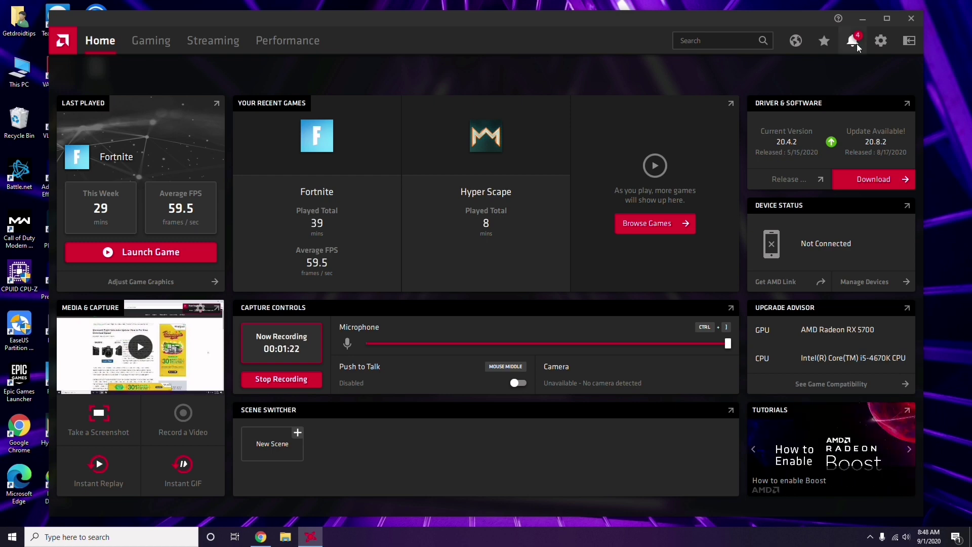
pyautogui.click(914, 19)
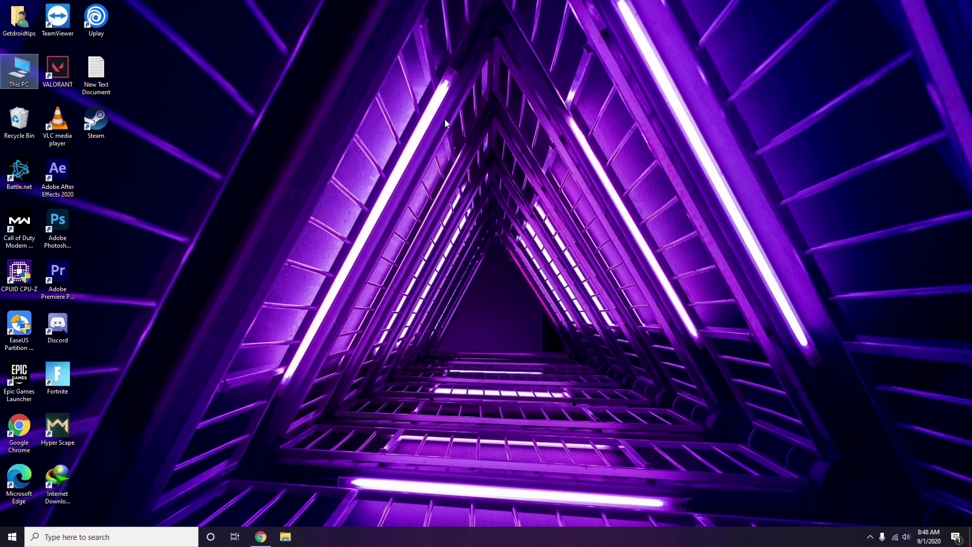
# Refresh the desktop, launch Steam and open Steam > Settings
pyautogui.rightClick(205, 131)
pyautogui.click(209, 179)
pyautogui.doubleClick(96, 121)
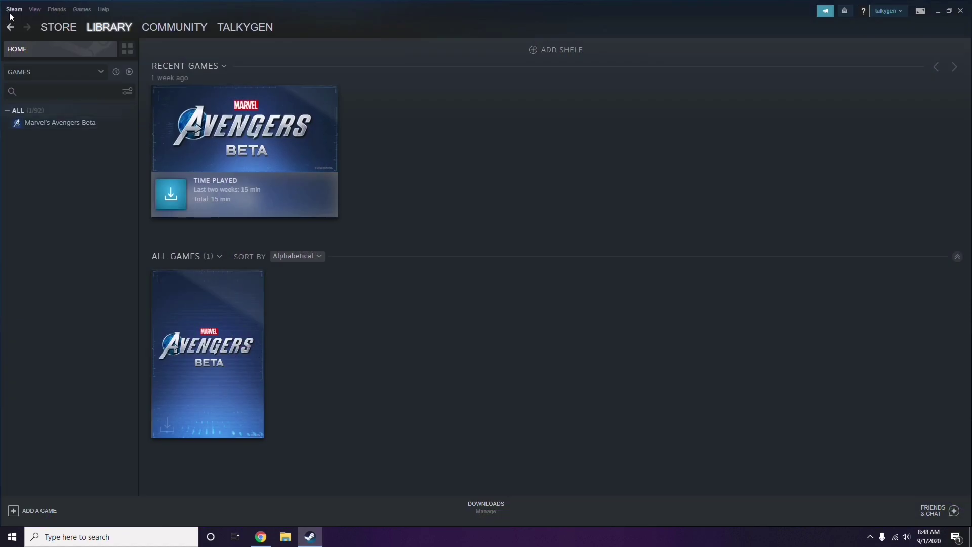
pyautogui.click(13, 11)
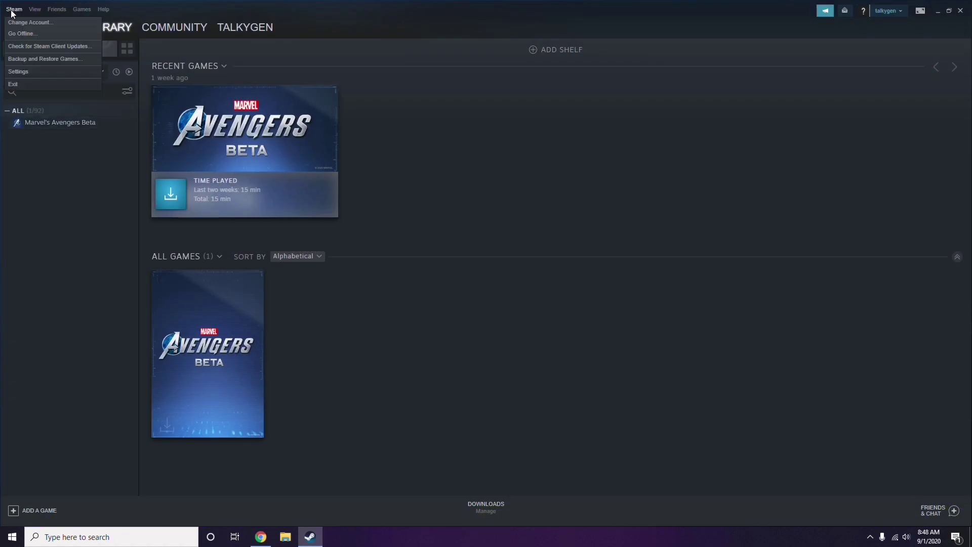
pyautogui.click(32, 72)
# Uncheck the in-game Steam Overlay, save with OK, and close Steam
pyautogui.moveTo(590, 193); pyautogui.dragTo(539, 112)
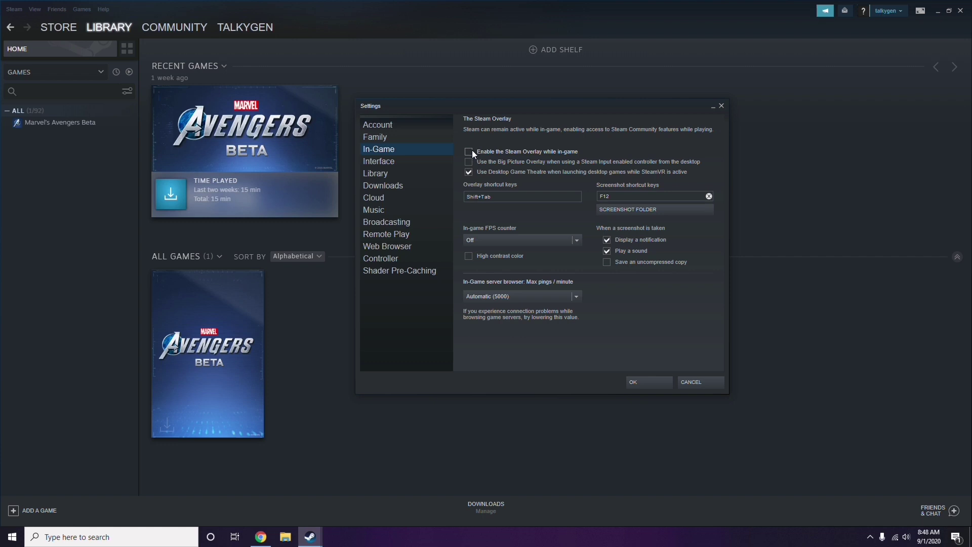
pyautogui.click(639, 382)
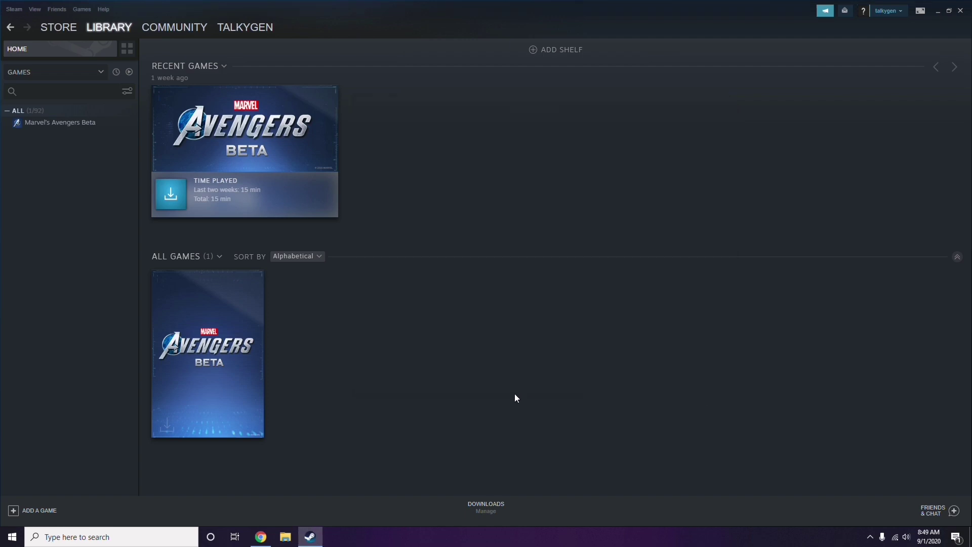
pyautogui.click(961, 11)
# Refresh the desktop, launch Discord and open User Settings on the My Account page
pyautogui.rightClick(400, 170)
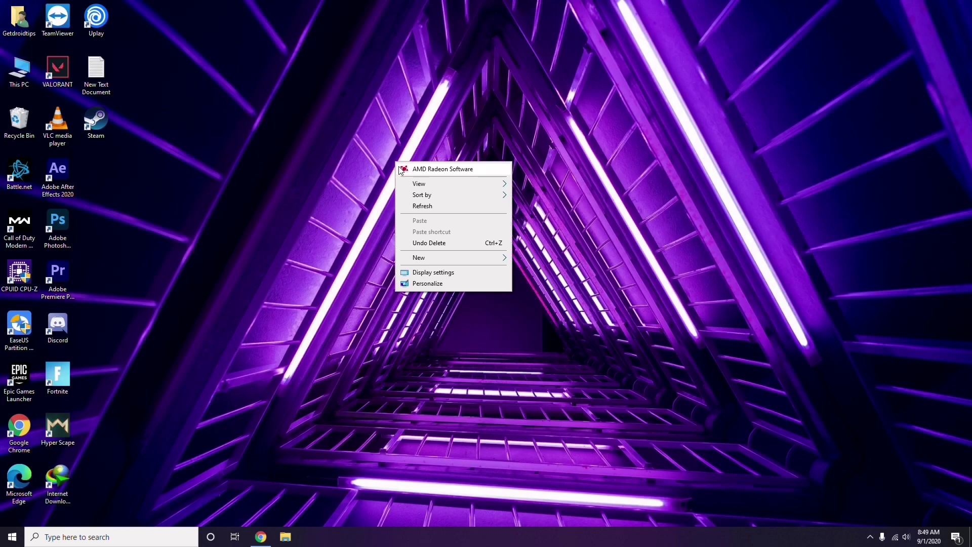
pyautogui.click(421, 208)
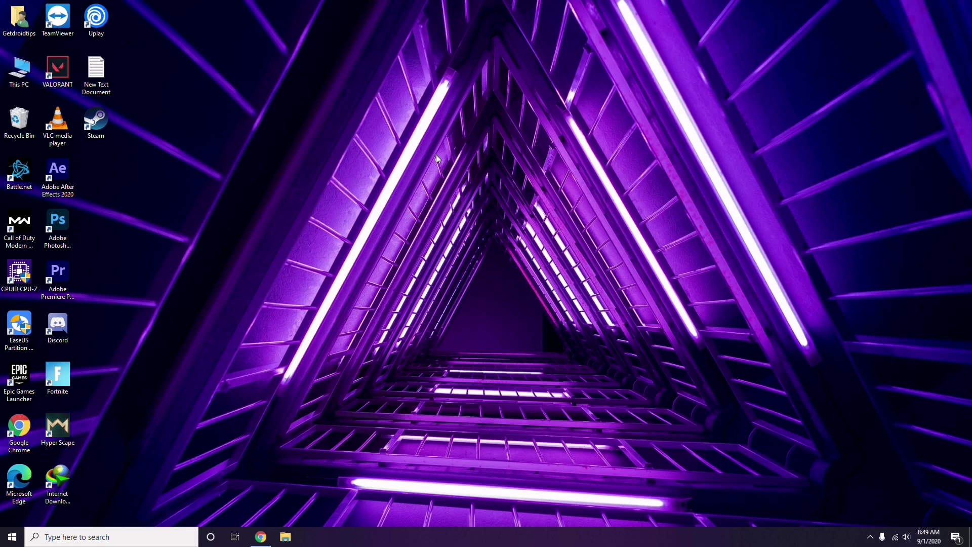
pyautogui.doubleClick(66, 325)
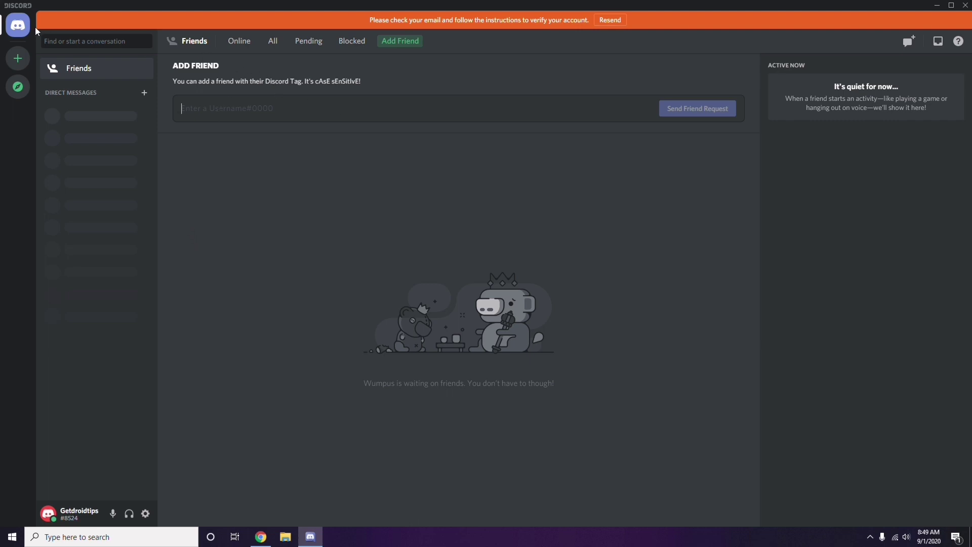
pyautogui.click(146, 514)
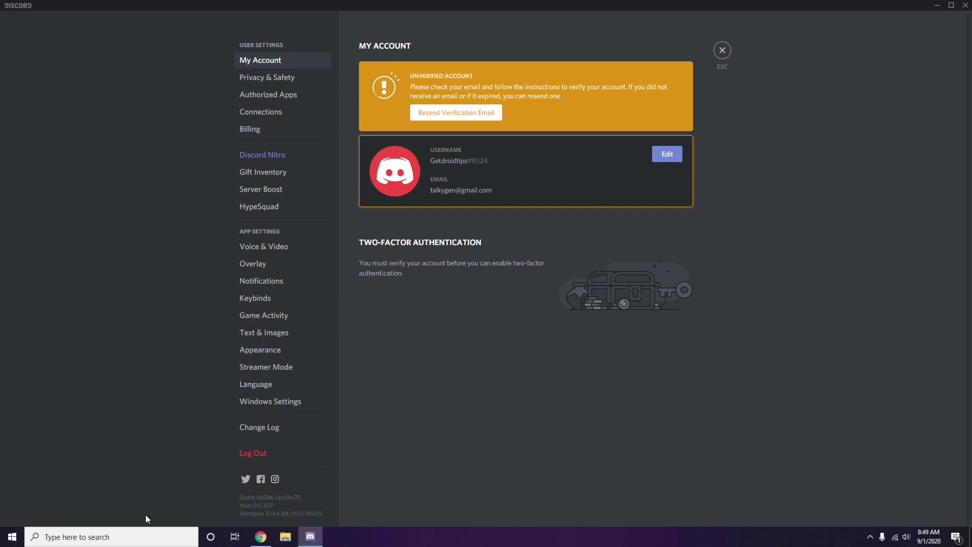
# Switch off the OpenH264 Video Codec under Voice & Video, disabling H.264 hardware acceleration
pyautogui.click(259, 248)
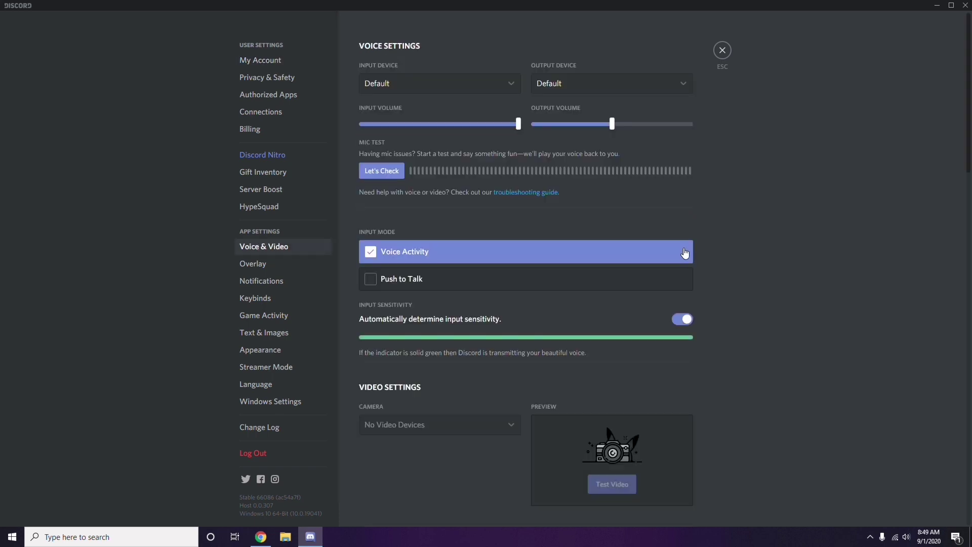
pyautogui.scroll(-8, 742, 248)
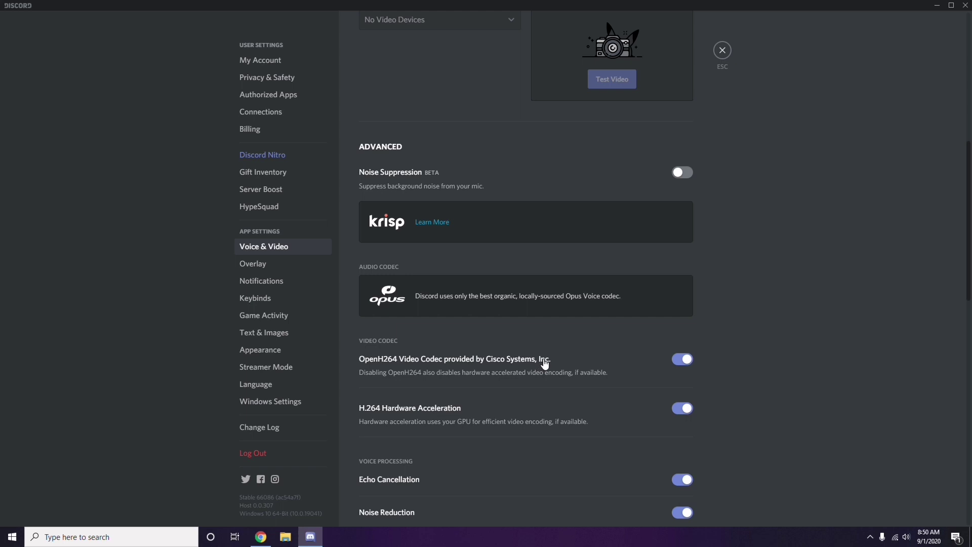
pyautogui.click(646, 373)
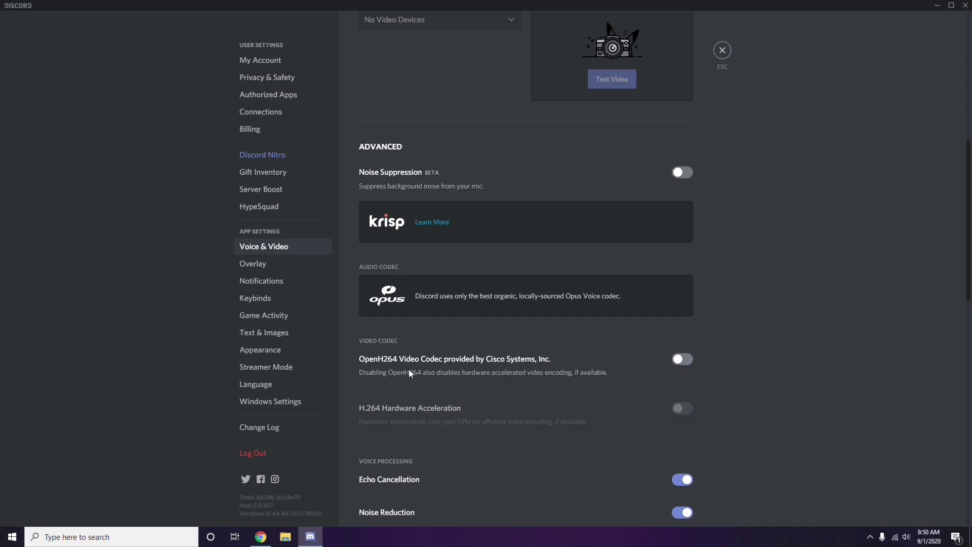
pyautogui.scroll(-2, 502, 363)
pyautogui.scroll(-4, 503, 362)
pyautogui.scroll(1, 503, 363)
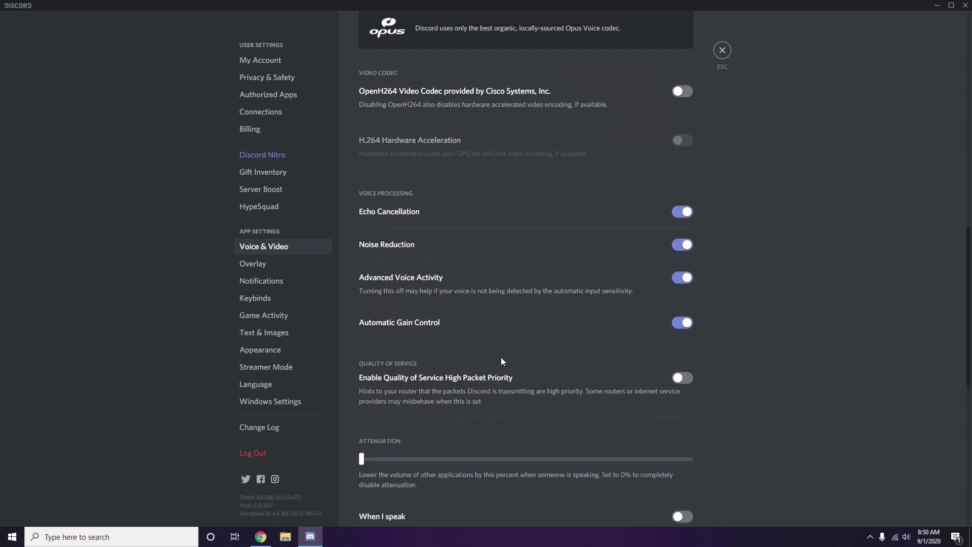
# Switch off the Enable in-game overlay toggle on Discord's Overlay settings page
pyautogui.click(254, 265)
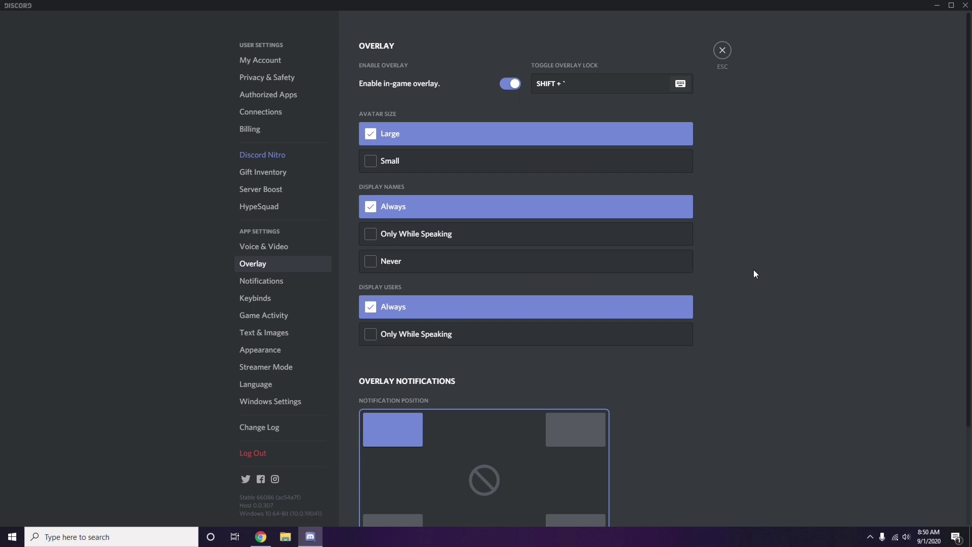
pyautogui.scroll(-1, 754, 267)
pyautogui.scroll(1, 753, 267)
pyautogui.click(507, 86)
# Toggle off Hardware Acceleration under Appearance > Advanced and confirm Discord's restart with Okay
pyautogui.click(268, 354)
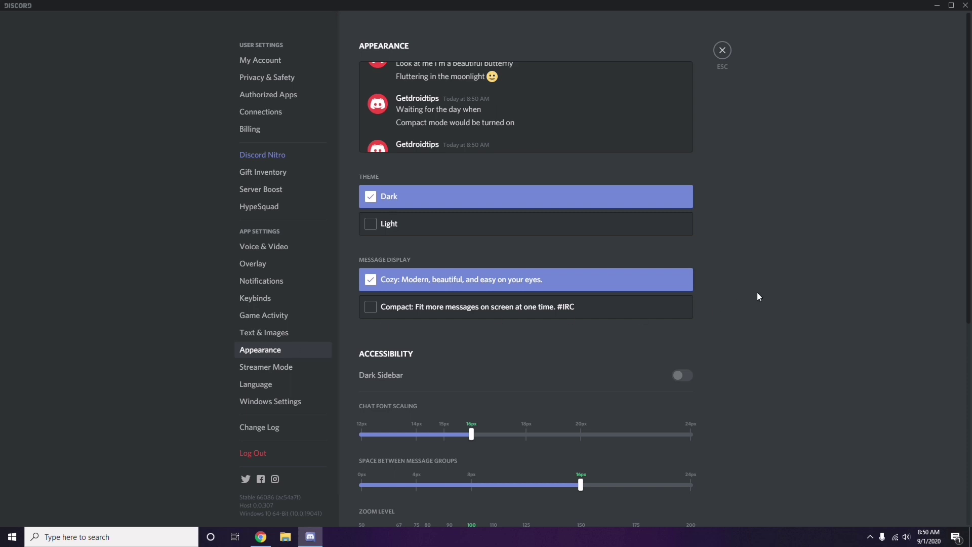
pyautogui.scroll(-6, 758, 296)
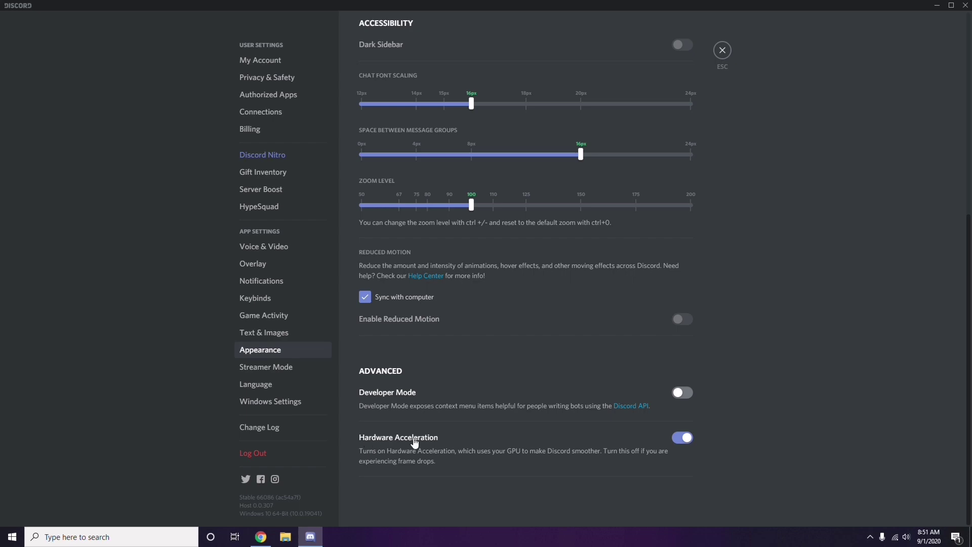
pyautogui.click(681, 438)
pyautogui.click(557, 301)
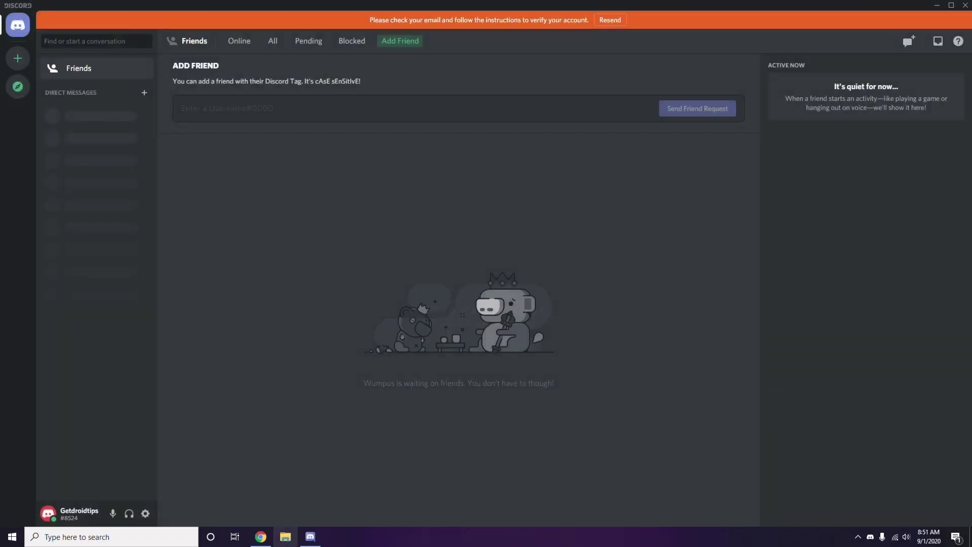
# Minimize the relaunched Discord window and refresh the Windows desktop
pyautogui.click(937, 6)
pyautogui.rightClick(386, 129)
pyautogui.click(413, 174)
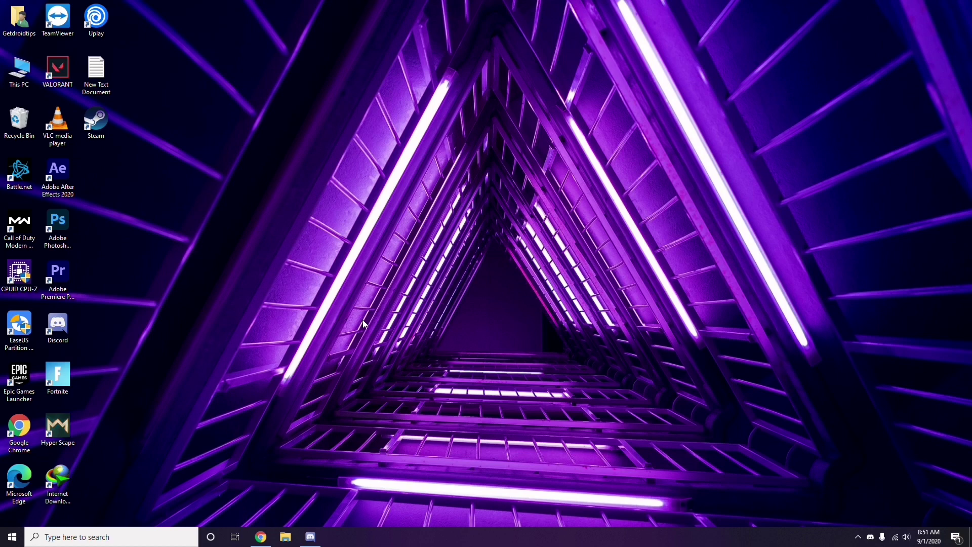
pyautogui.click(79, 538)
pyautogui.write('windows')
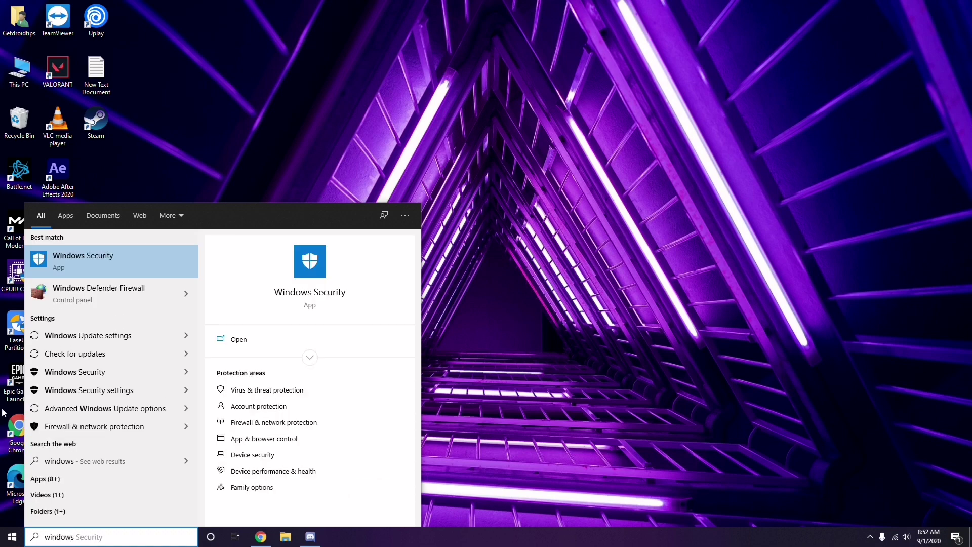
pyautogui.click(122, 336)
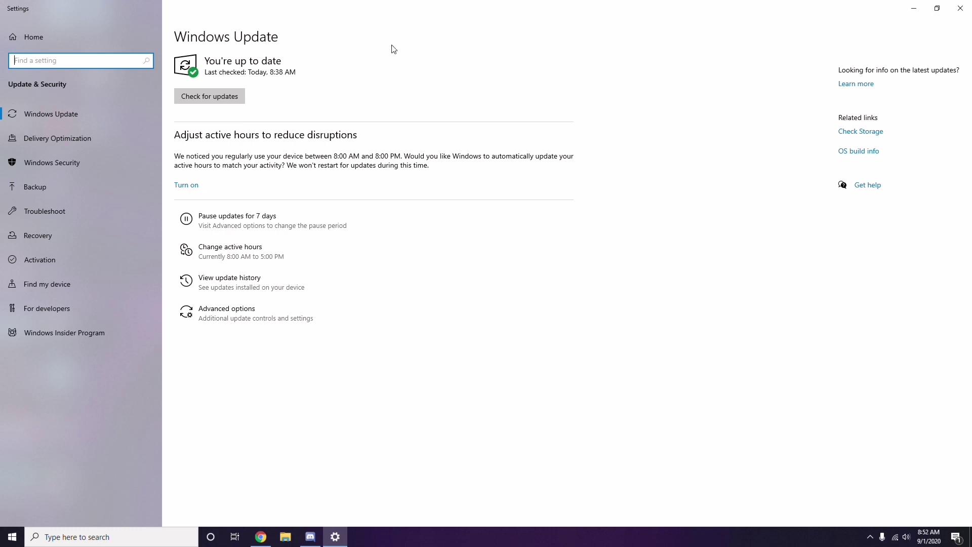
pyautogui.click(960, 8)
pyautogui.rightClick(411, 87)
pyautogui.click(435, 131)
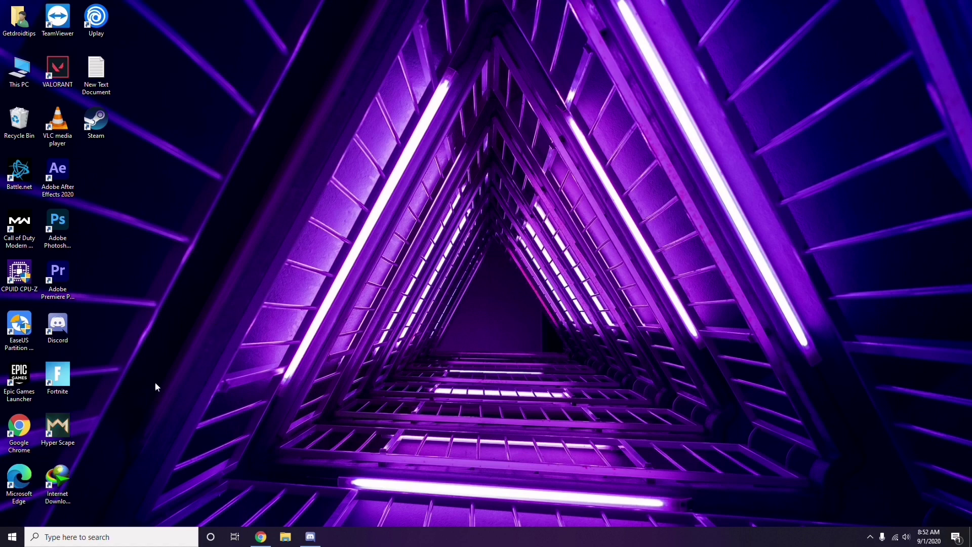
# Search 'settings', launch the Settings app and go to Update & Security's Windows Update page
pyautogui.click(57, 538)
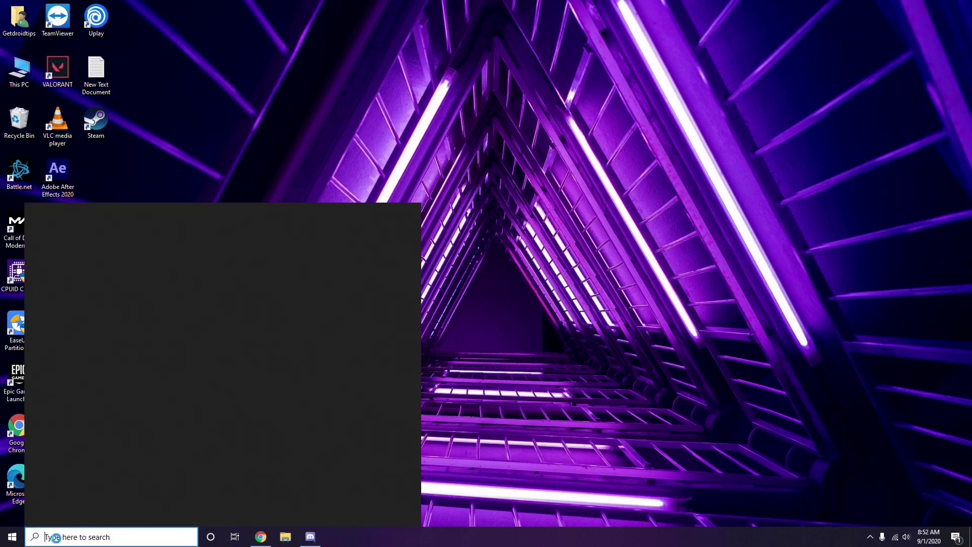
pyautogui.write('settings')
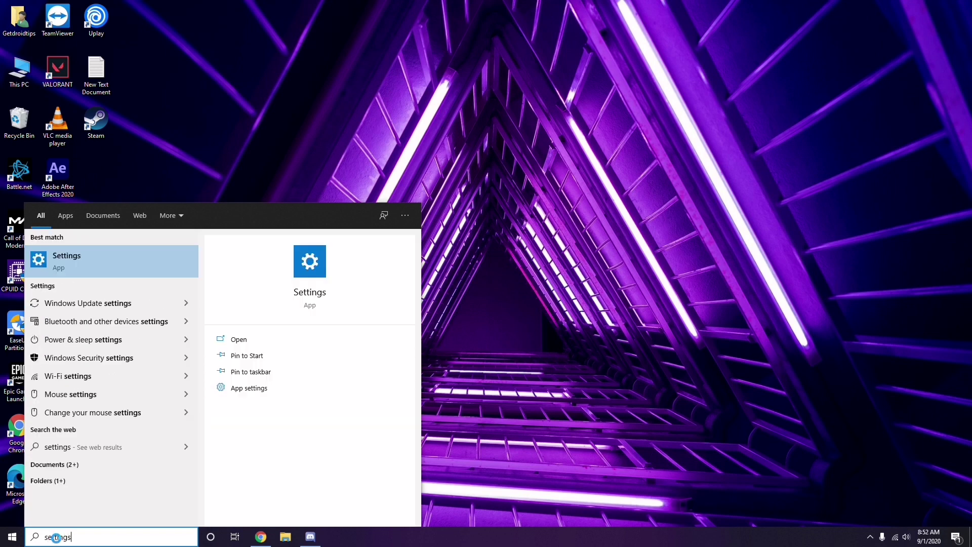
pyautogui.click(108, 266)
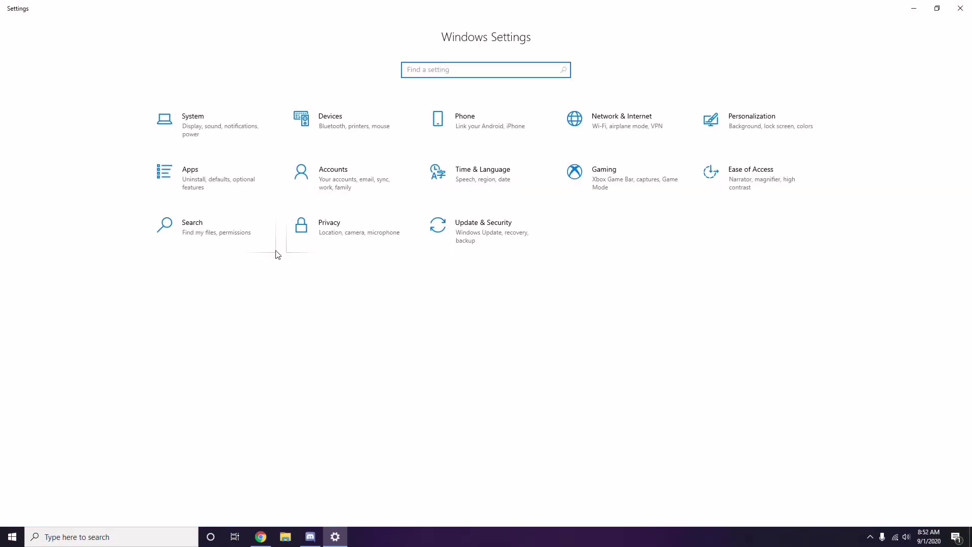
pyautogui.click(487, 241)
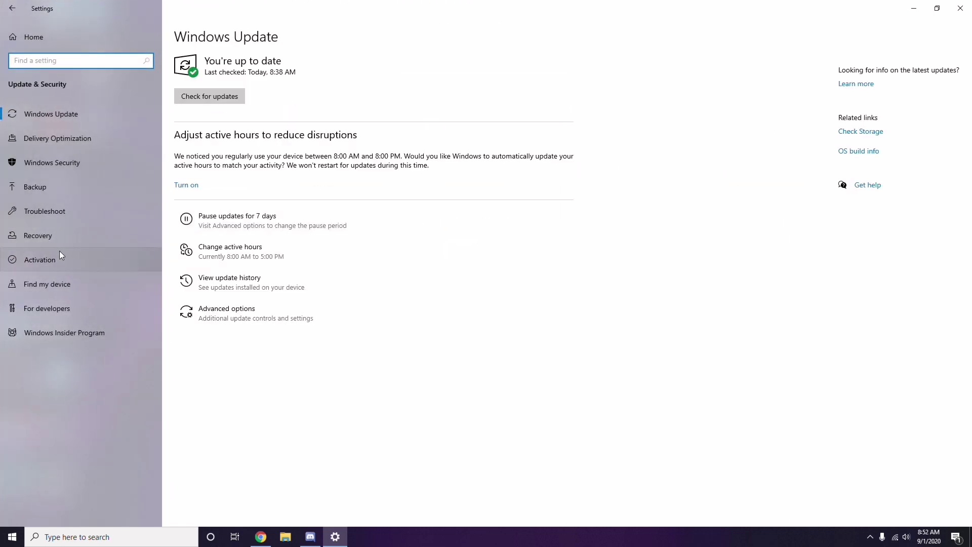
# Show update history: 1 feature, 4 quality and 17 definition updates
pyautogui.click(231, 284)
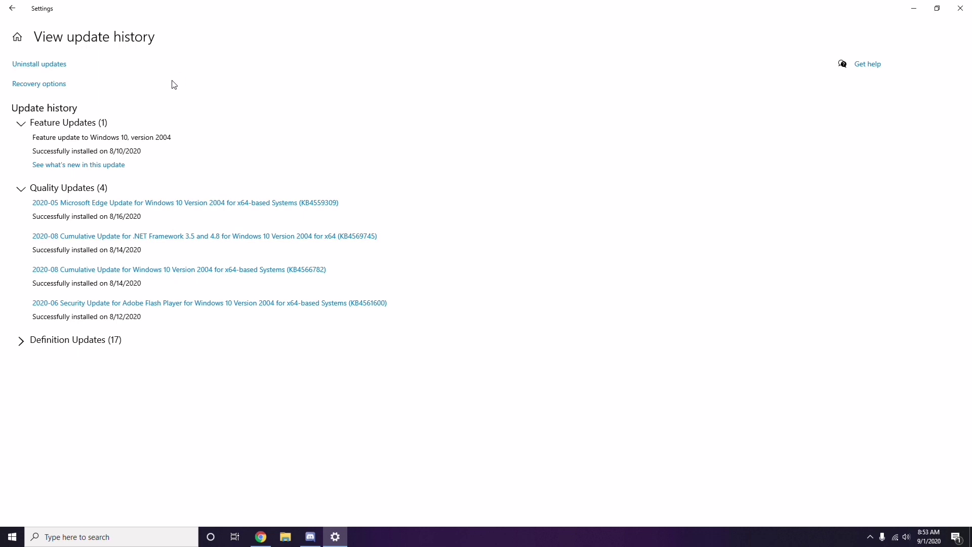
# Open Installed Updates and check KB2565063's Uninstall option without removing it
pyautogui.click(47, 67)
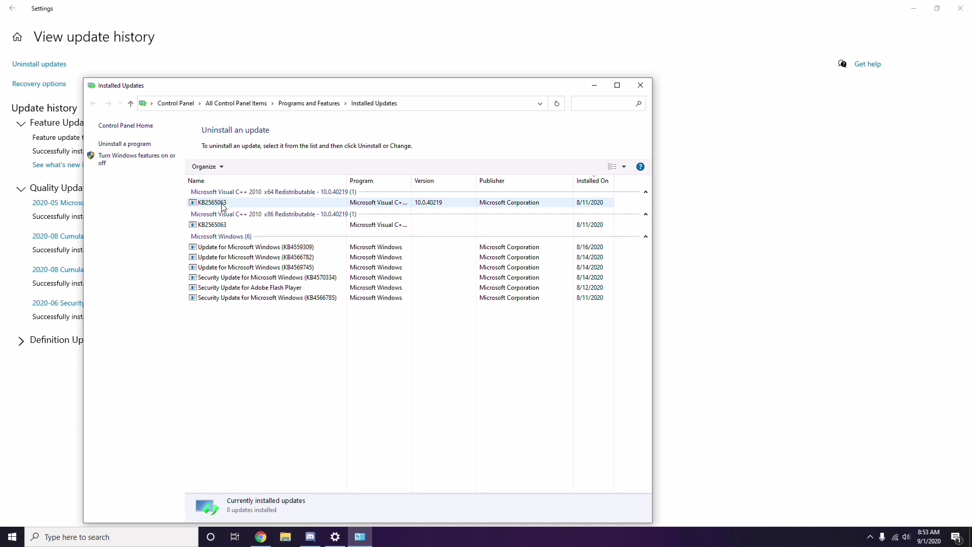
pyautogui.rightClick(223, 205)
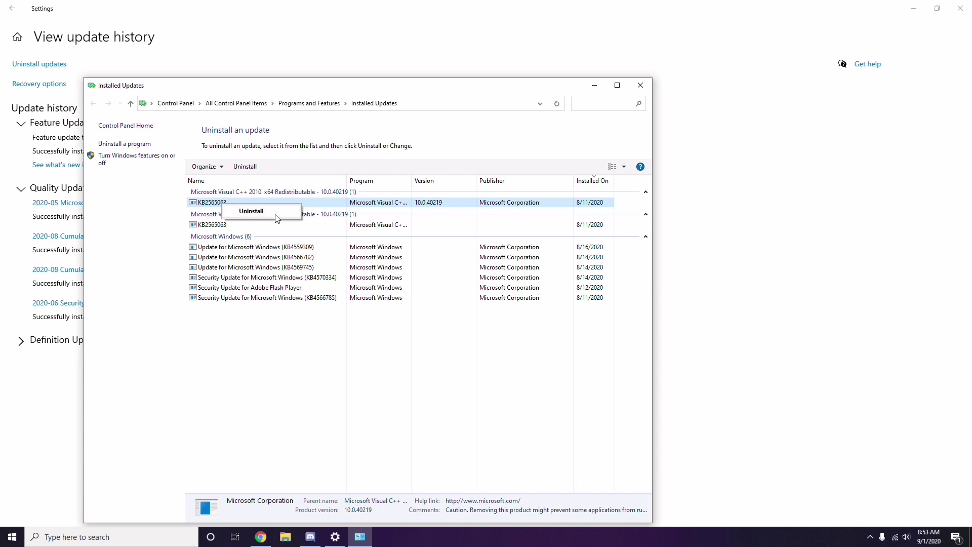
pyautogui.click(665, 198)
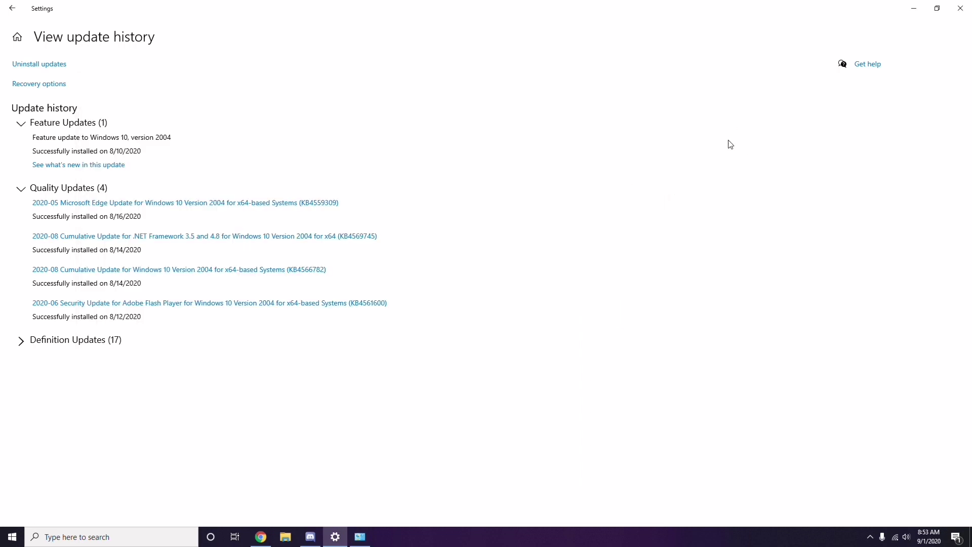
# Navigate Settings back to home, then close Settings and the Installed Updates window
pyautogui.click(12, 8)
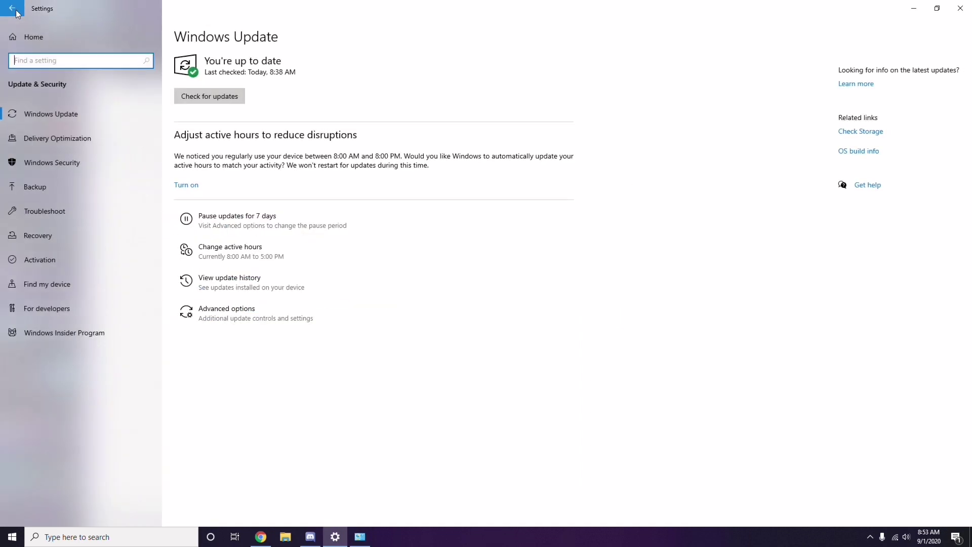
pyautogui.click(12, 8)
pyautogui.click(961, 11)
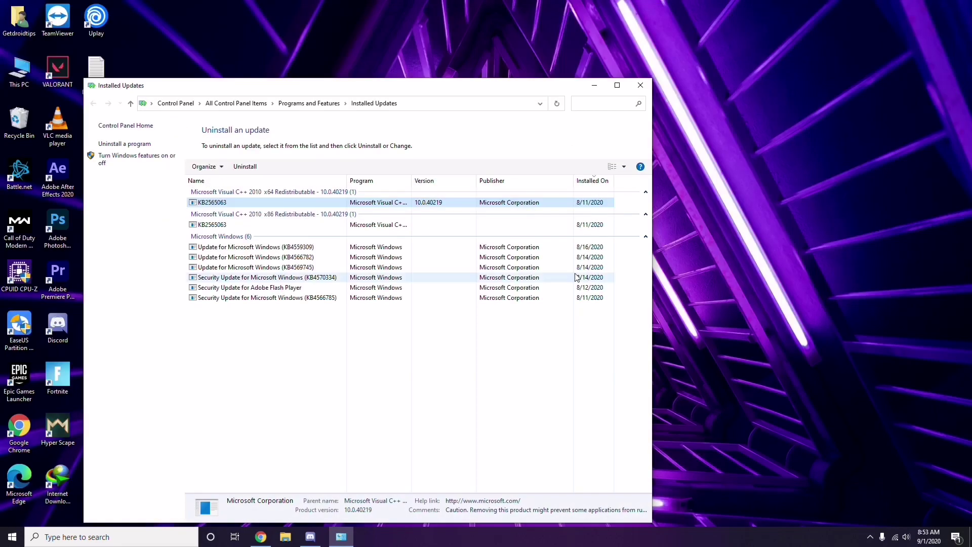
pyautogui.click(638, 89)
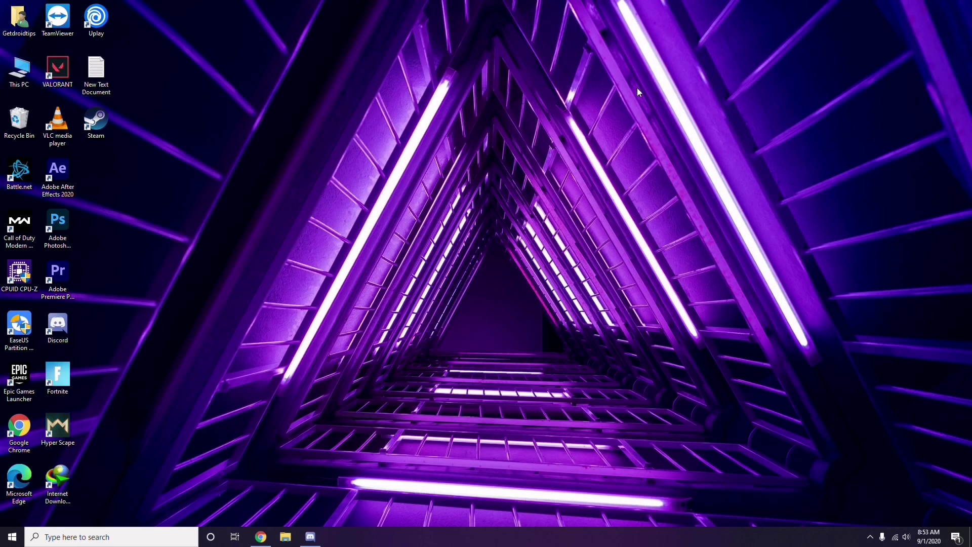